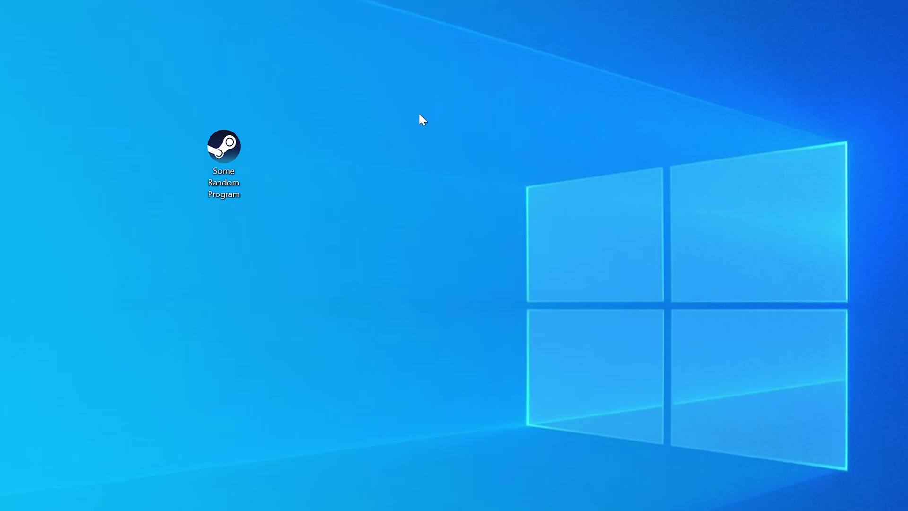
Launch the program to reproduce its DLL error, then confirm the system type is 64-bit.
double_click(238, 152)
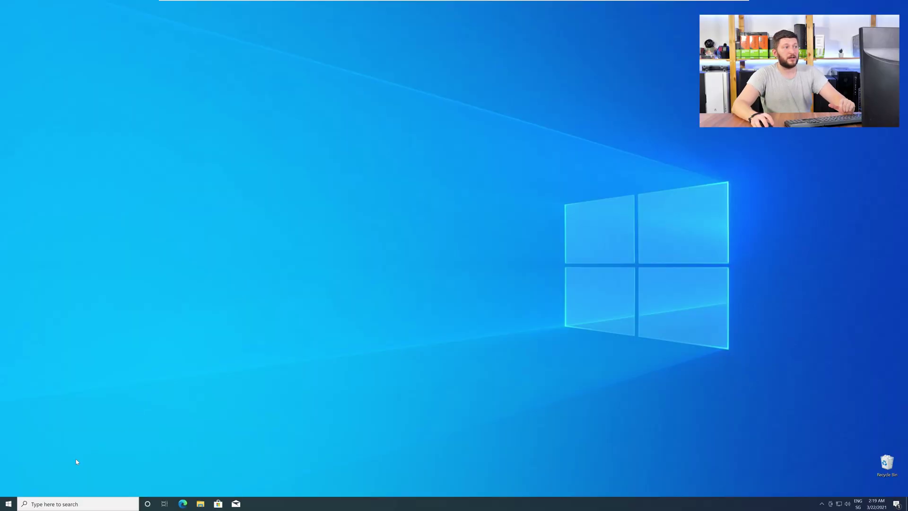
right_click(4, 506)
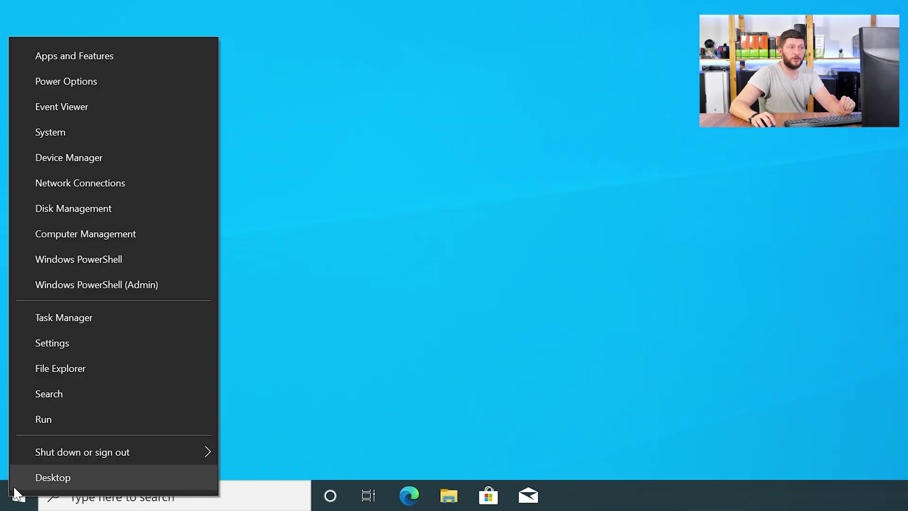
click(110, 137)
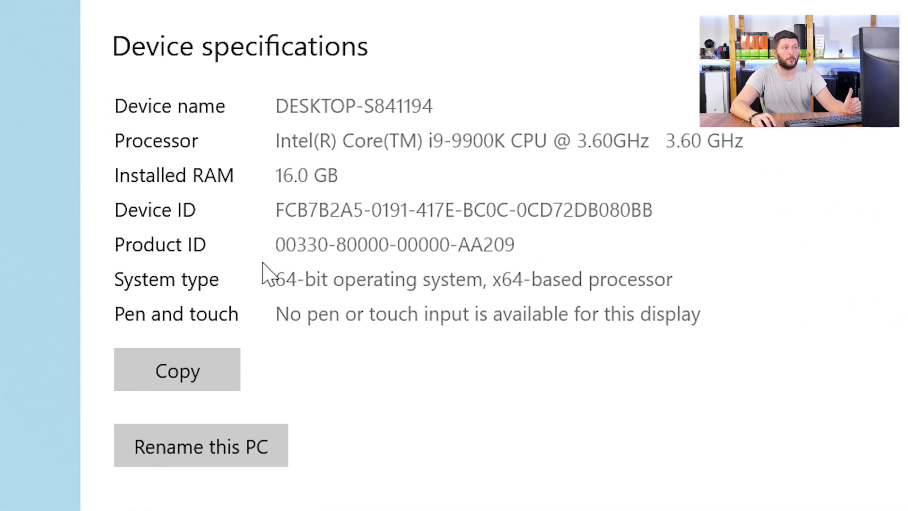
triple_click(359, 211)
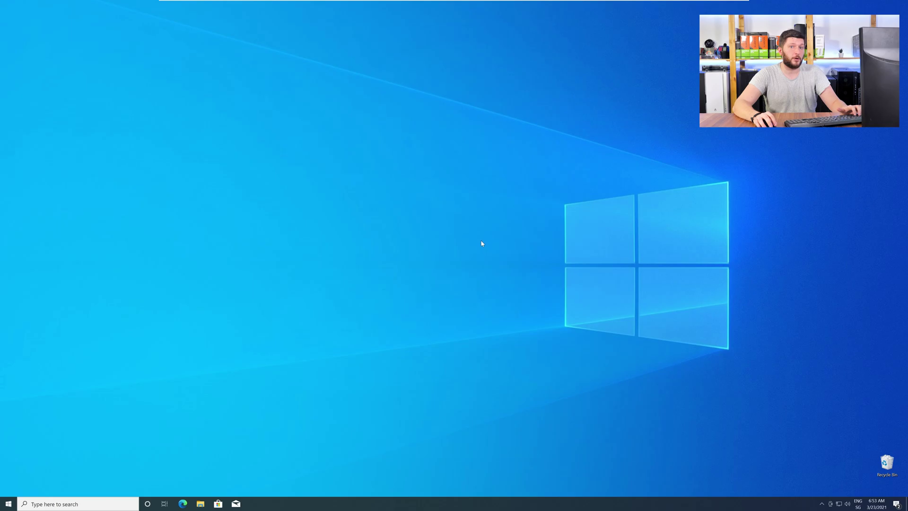
Download the 64-bit fmodex64.dll zip from the STS Tutorial fmodex64 page in Edge.
click(182, 504)
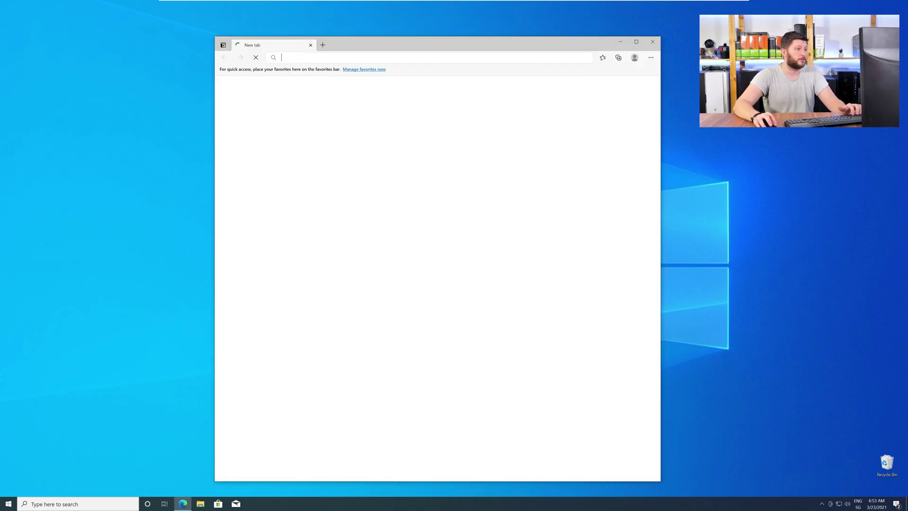
text(https://www.sts-tutorial.com/download/fmodex64)
key(Return)
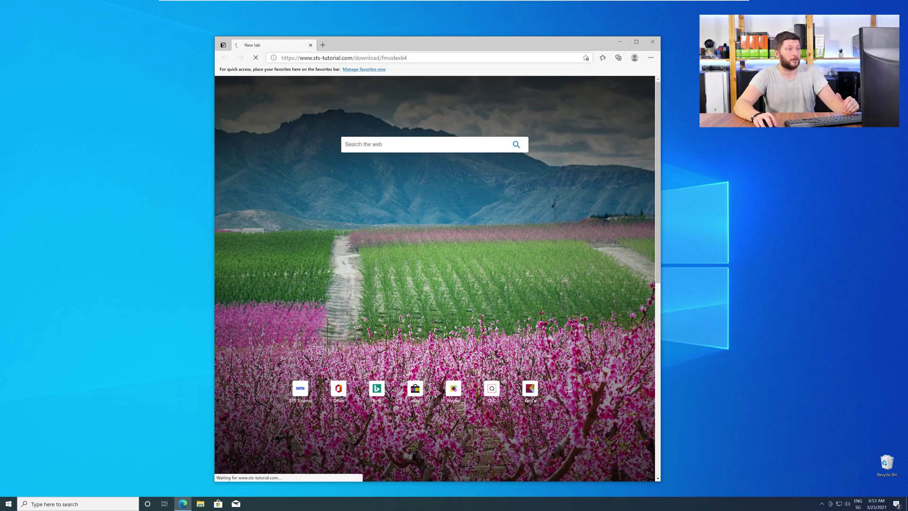
scroll(374, 282, down, 10)
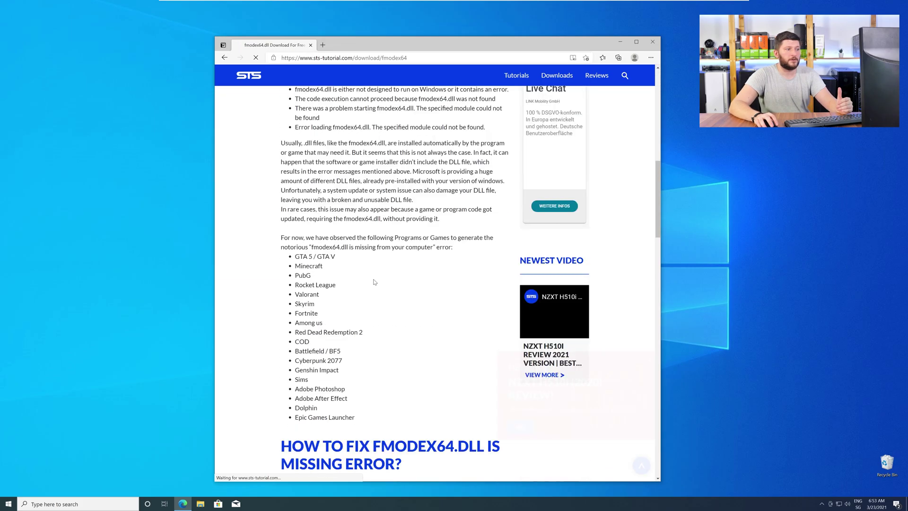
scroll(374, 282, down, 15)
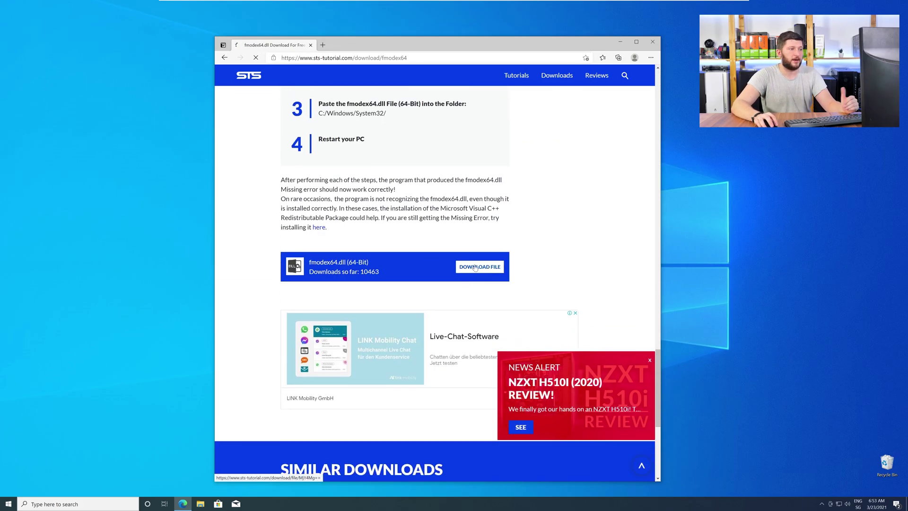
click(476, 268)
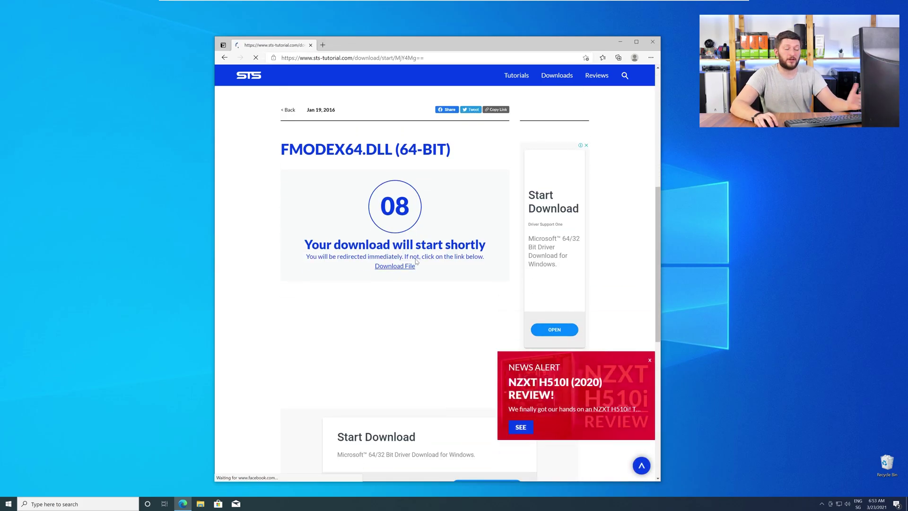
scroll(543, 191, down, 3)
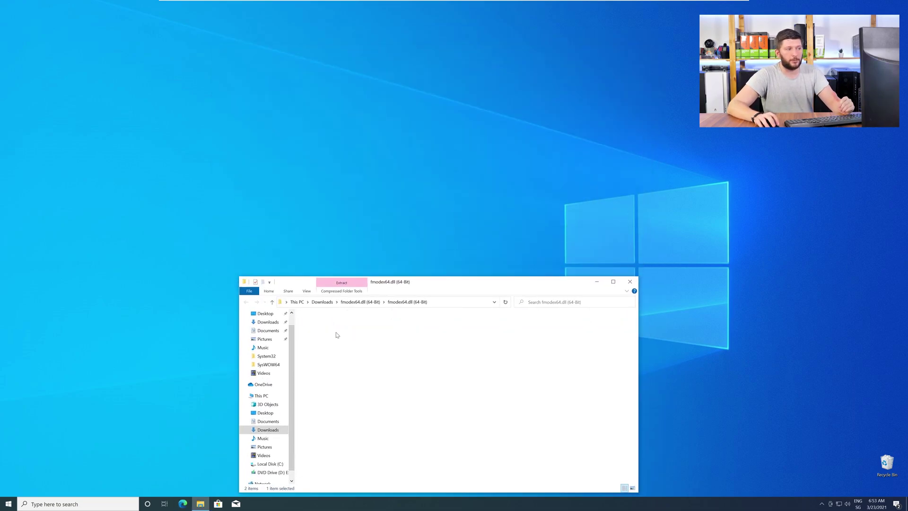
Open a second Explorer window at C:\Windows above the archive and select System32.
middle_click(202, 505)
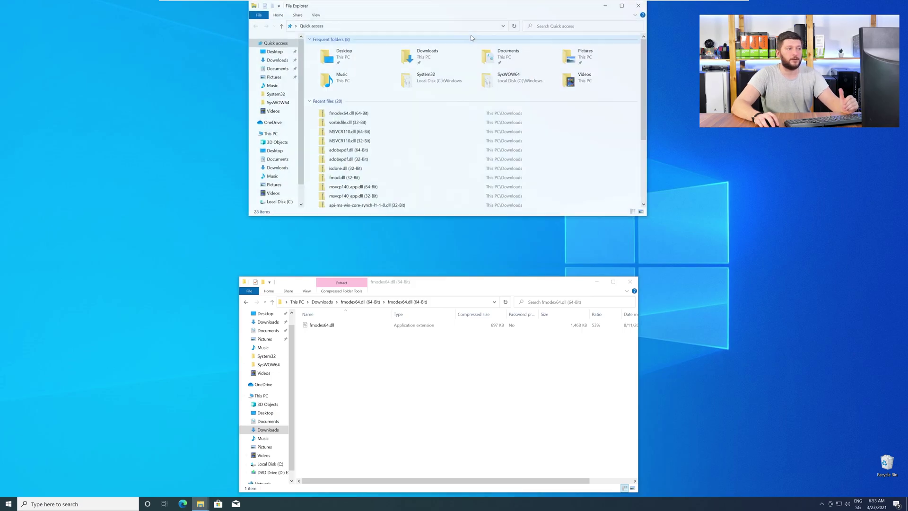
drag(474, 8, 472, 64)
click(266, 189)
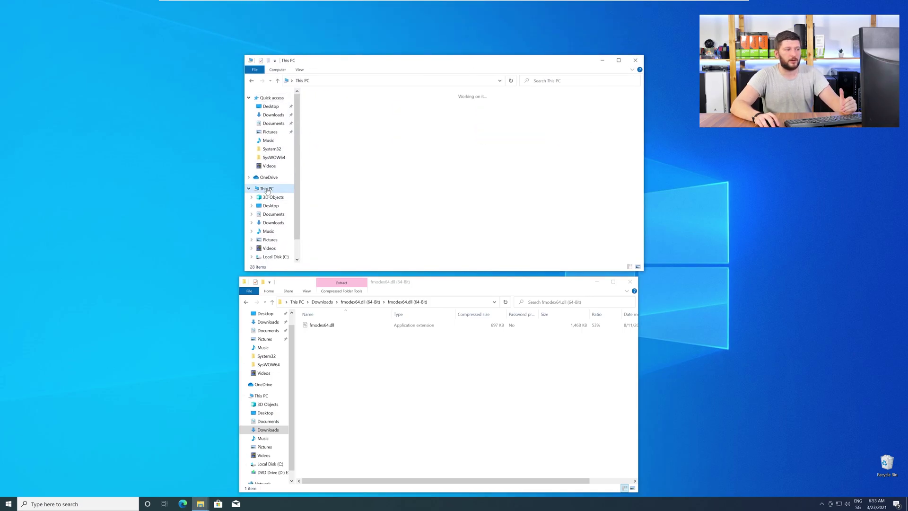
double_click(333, 179)
double_click(346, 137)
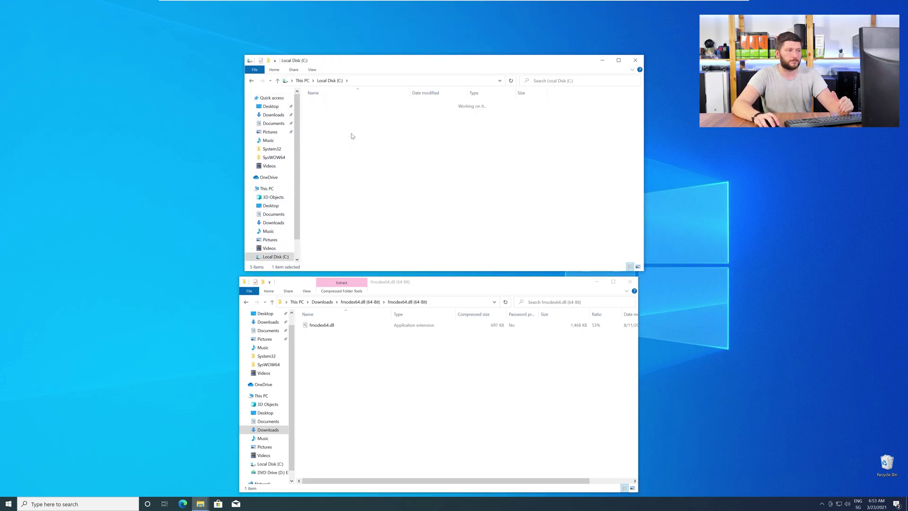
scroll(346, 161, down, 20)
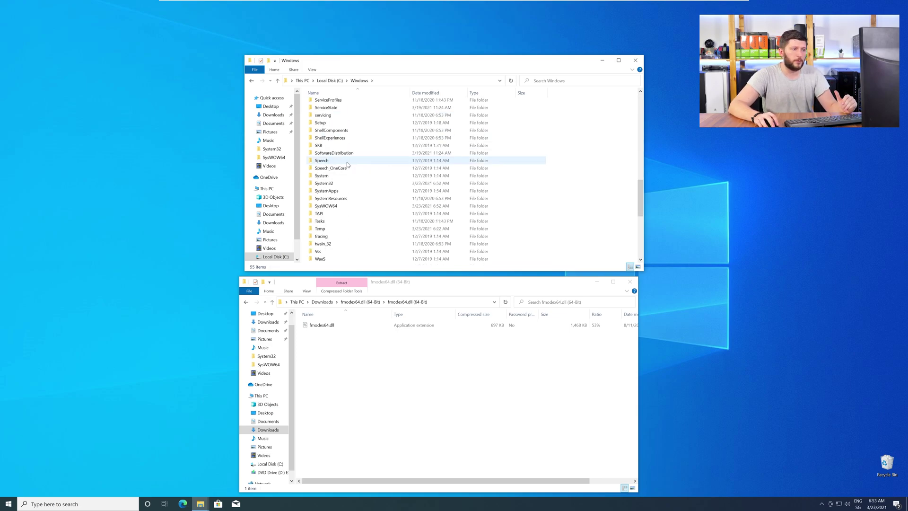
click(332, 183)
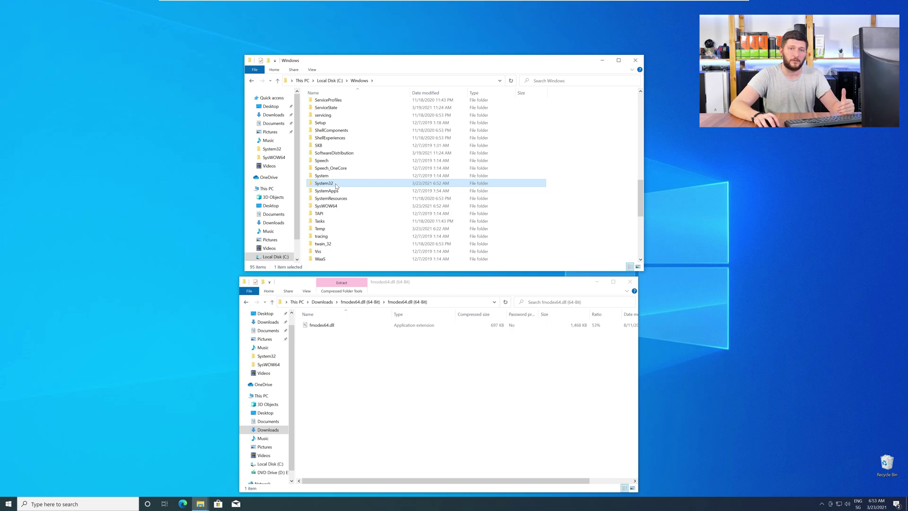
Copy fmodex64.dll into System32 and SysWOW64 with administrator permission, then close the Windows folder.
drag(322, 325, 325, 183)
click(434, 230)
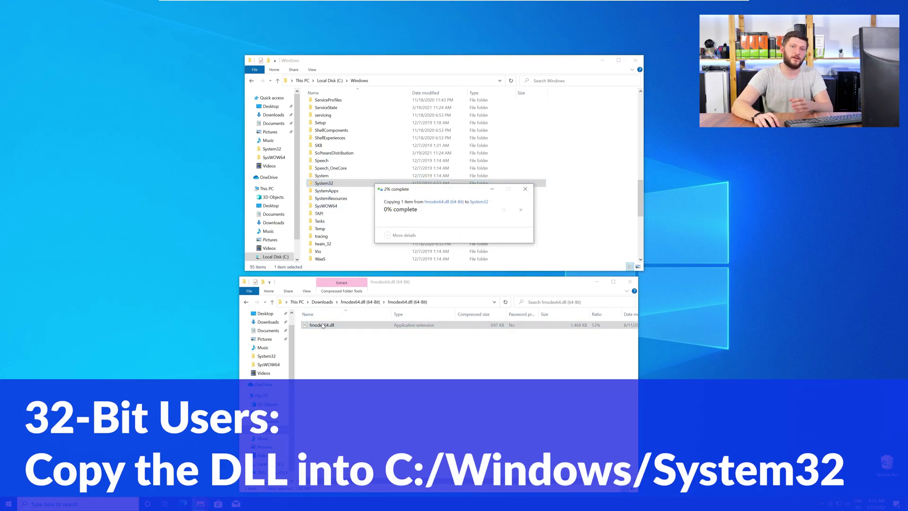
drag(320, 326, 326, 206)
click(432, 230)
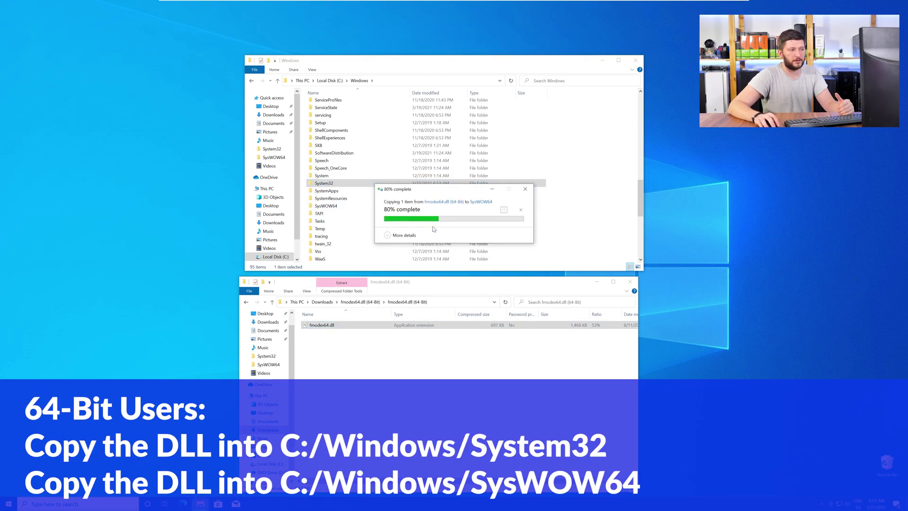
click(637, 60)
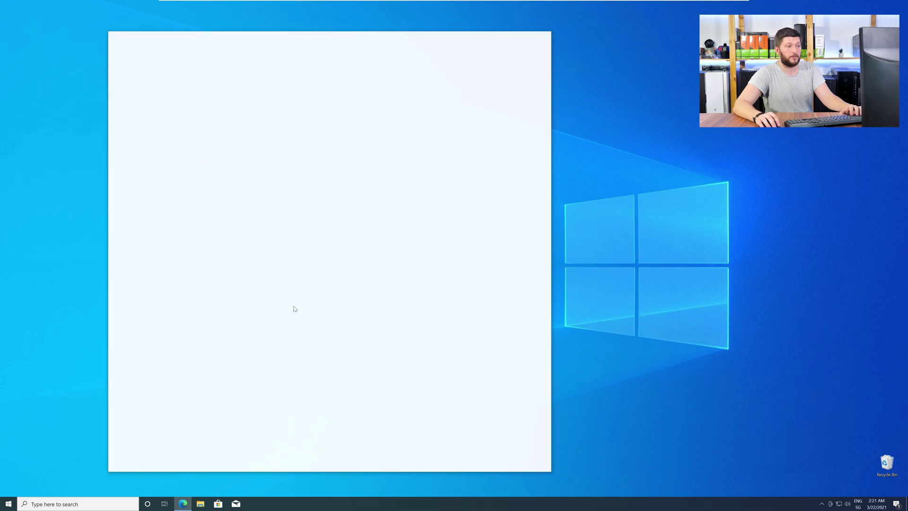
Load the STS Tutorial credistributable2019 page, download vc_redist.x64.exe and run it.
text(https://www.sts-tutorial.com/download/credistributable2019)
key(Return)
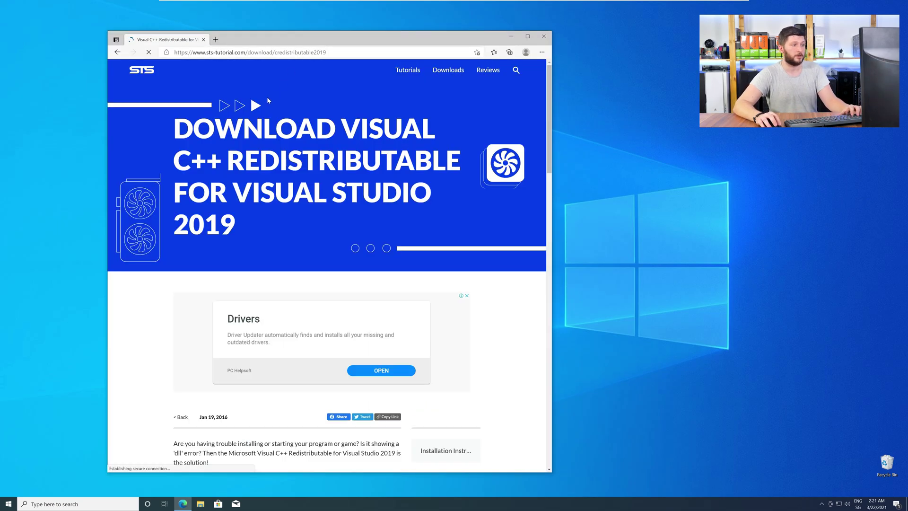
scroll(146, 245, down, 12)
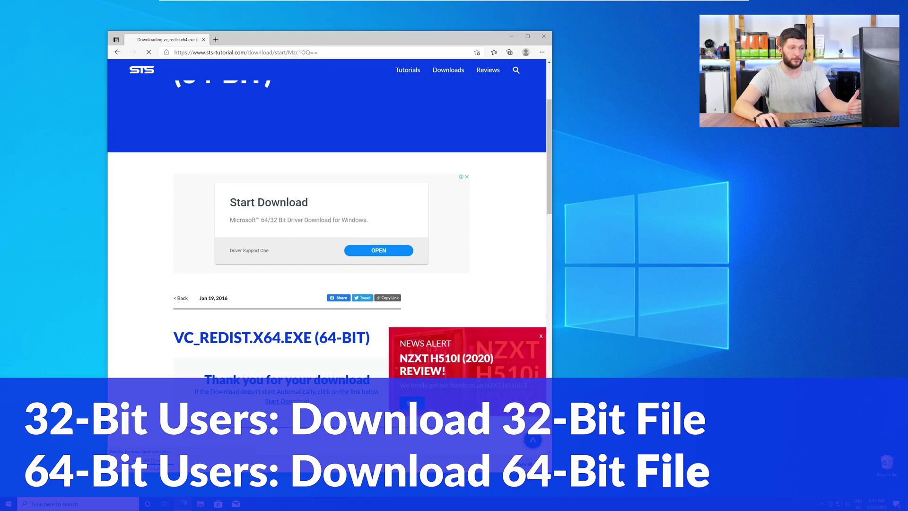
click(544, 39)
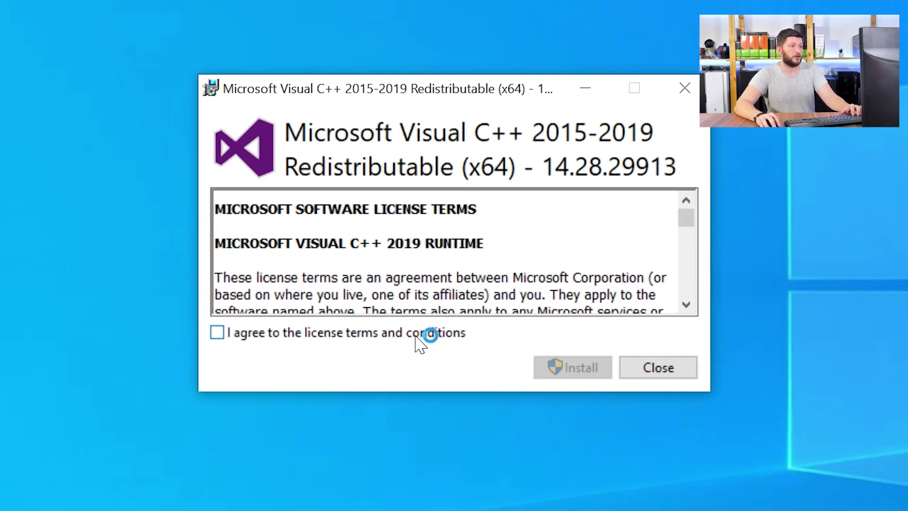
Accept the license, install Visual C++ 2015-2019 Redistributable (x64) 14.28.29913 and close setup.
click(417, 335)
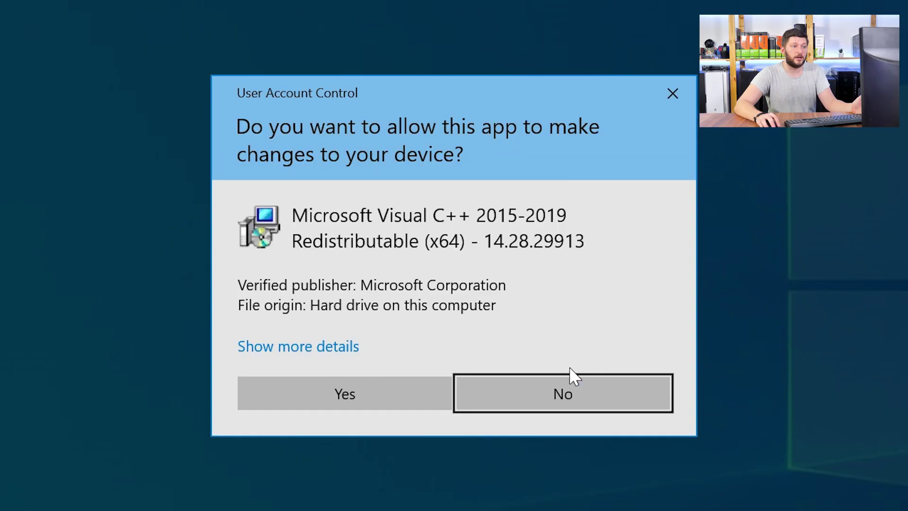
click(406, 389)
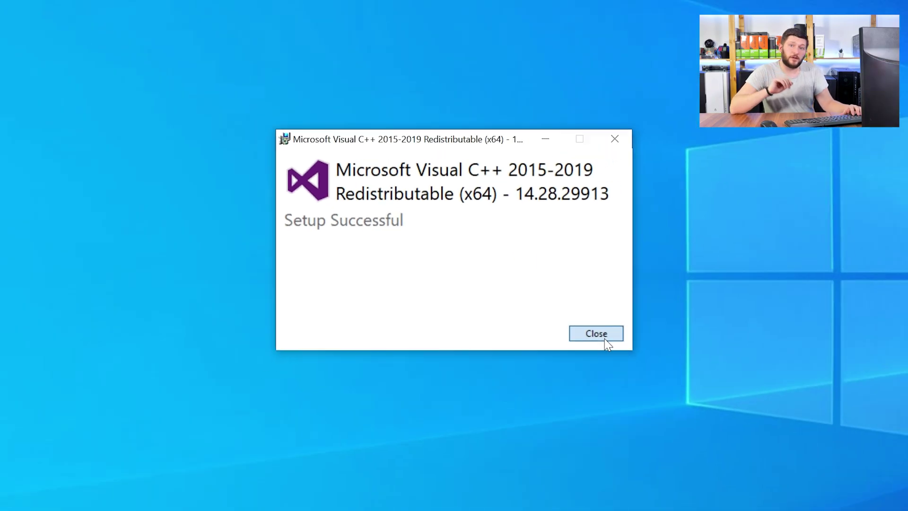
click(669, 374)
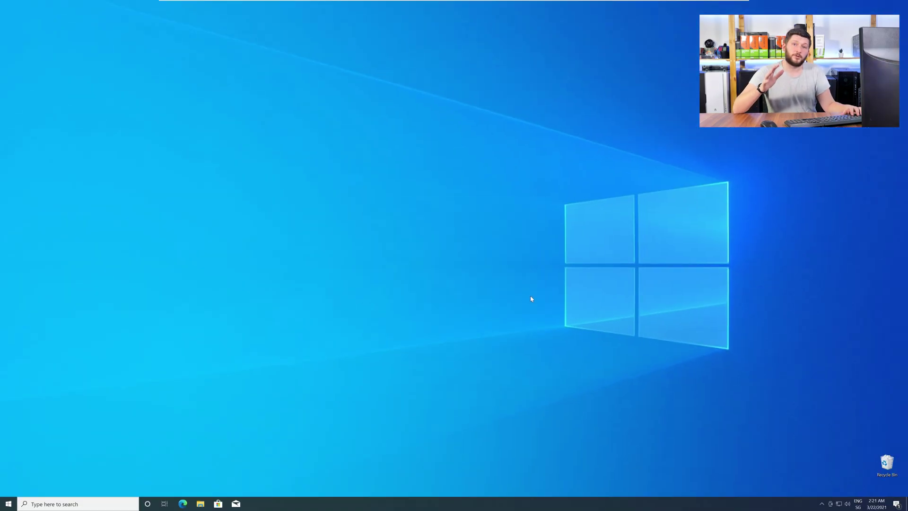